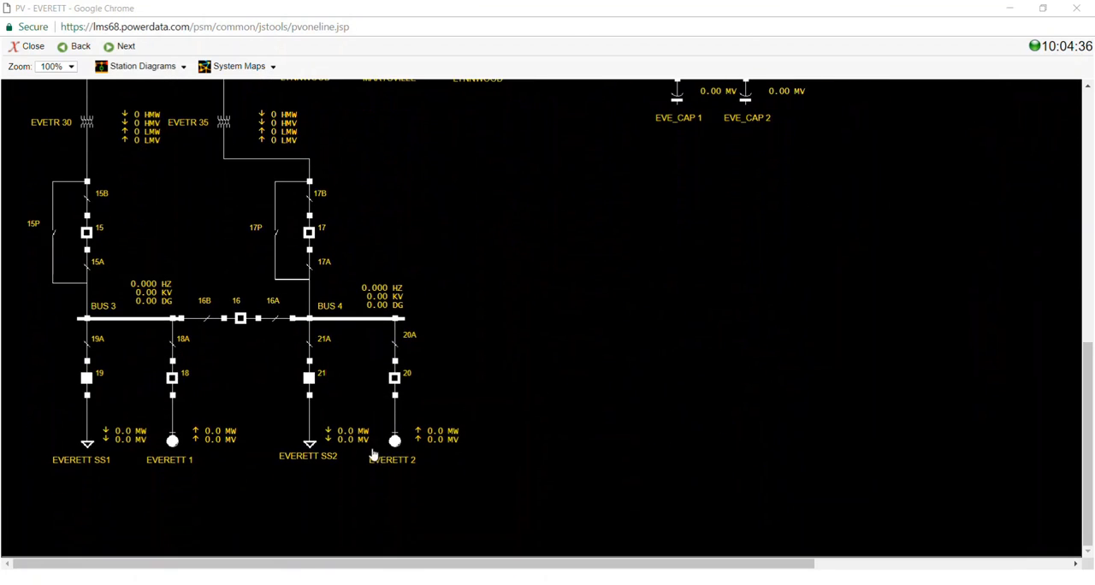
# Set the mode of generator EVERETT 2 to RES
pyautogui.click(394, 440)
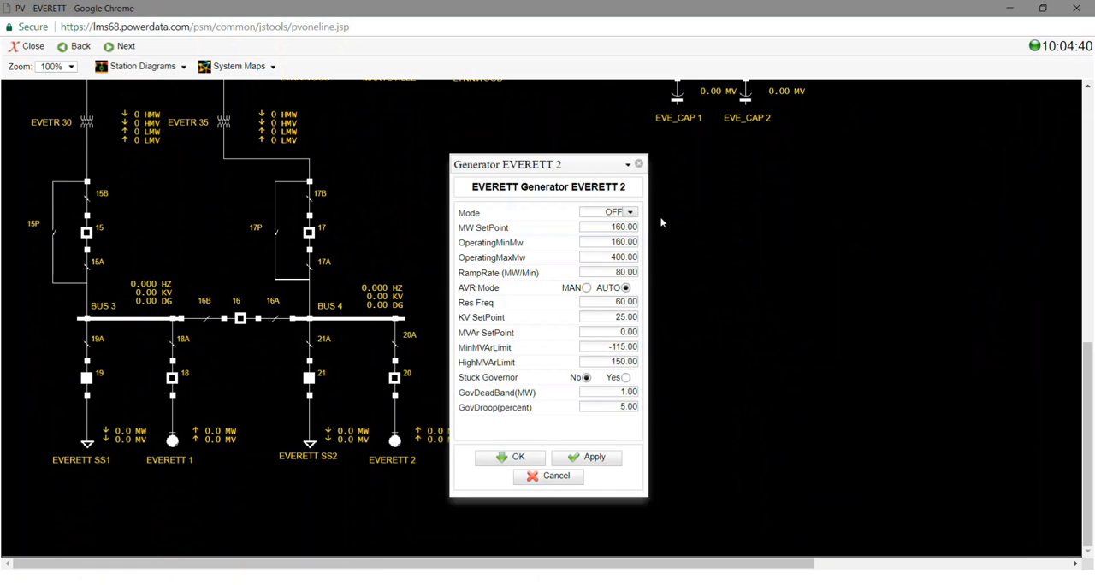
pyautogui.click(634, 213)
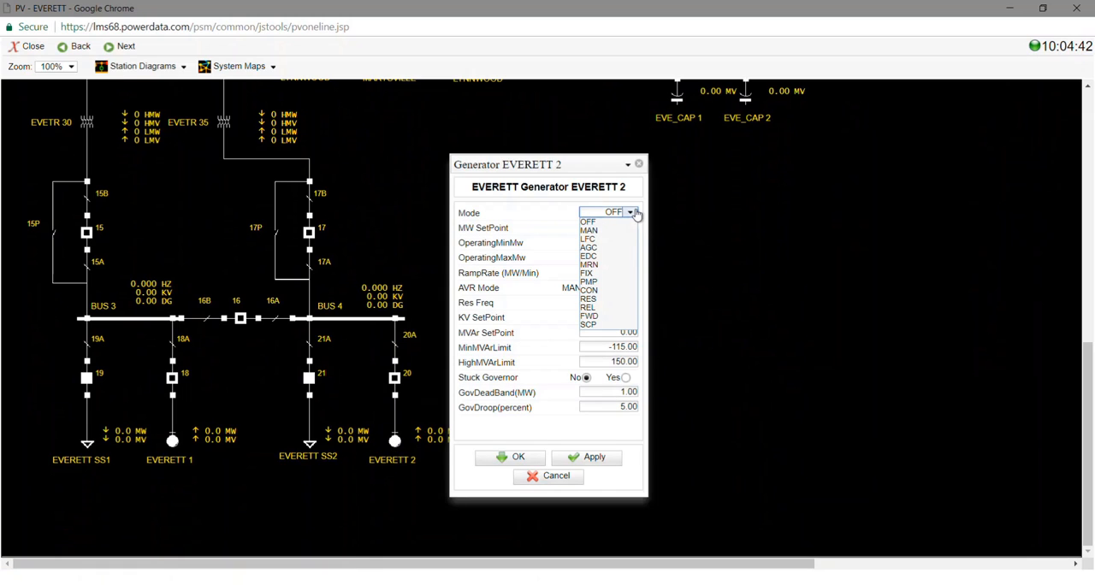
pyautogui.click(599, 301)
pyautogui.click(513, 458)
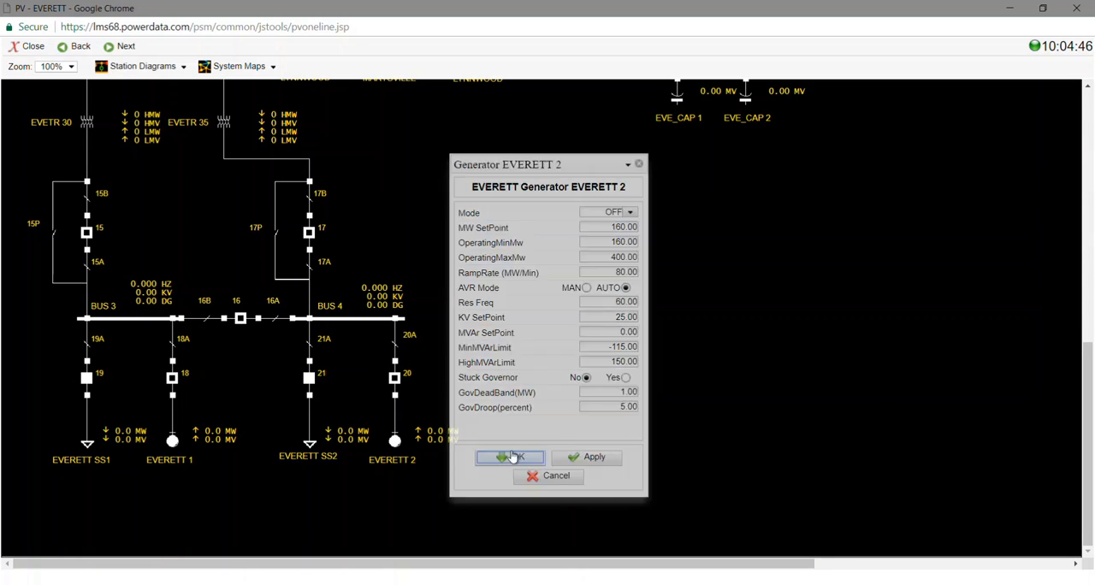
# Review the mode and MW setpoint settings of generator EVERETT 2 without changing them
pyautogui.click(396, 442)
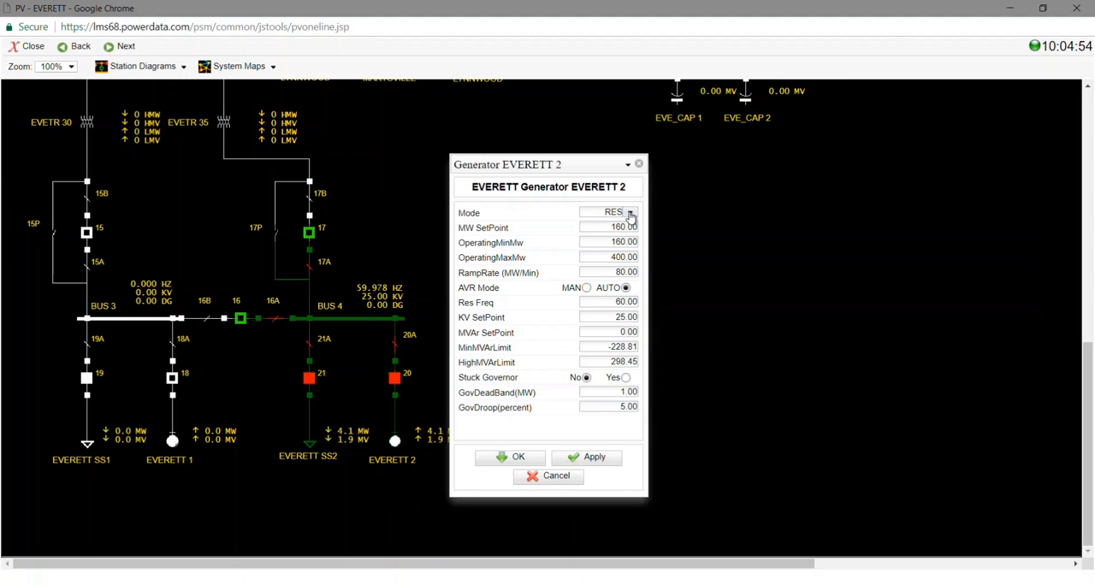
pyautogui.click(612, 229)
pyautogui.click(552, 476)
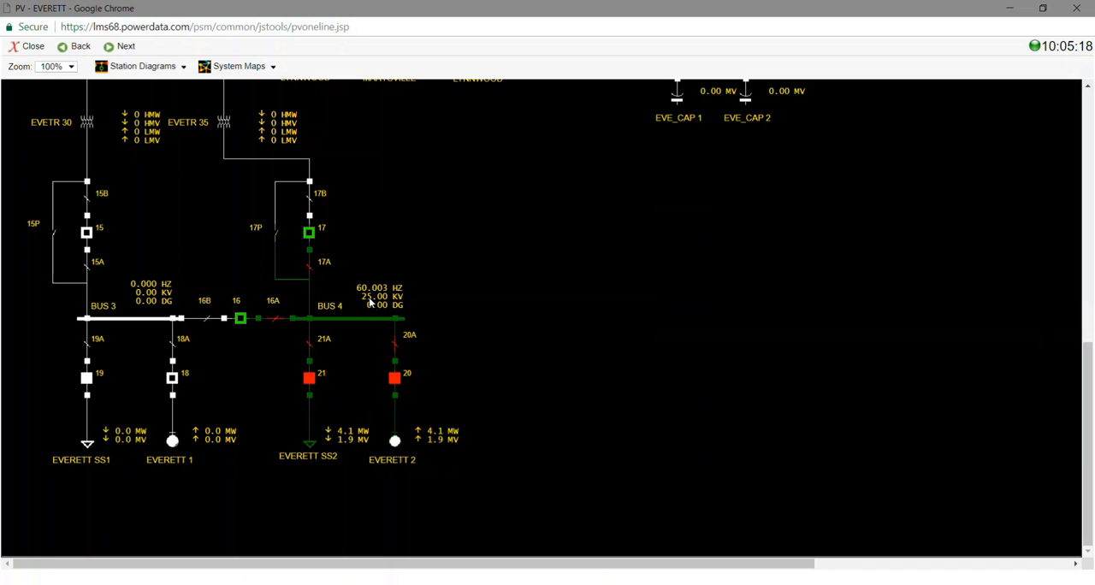
# Set the mode of generator EVERETT 1 to MAN
pyautogui.scroll(2, 365, 289)
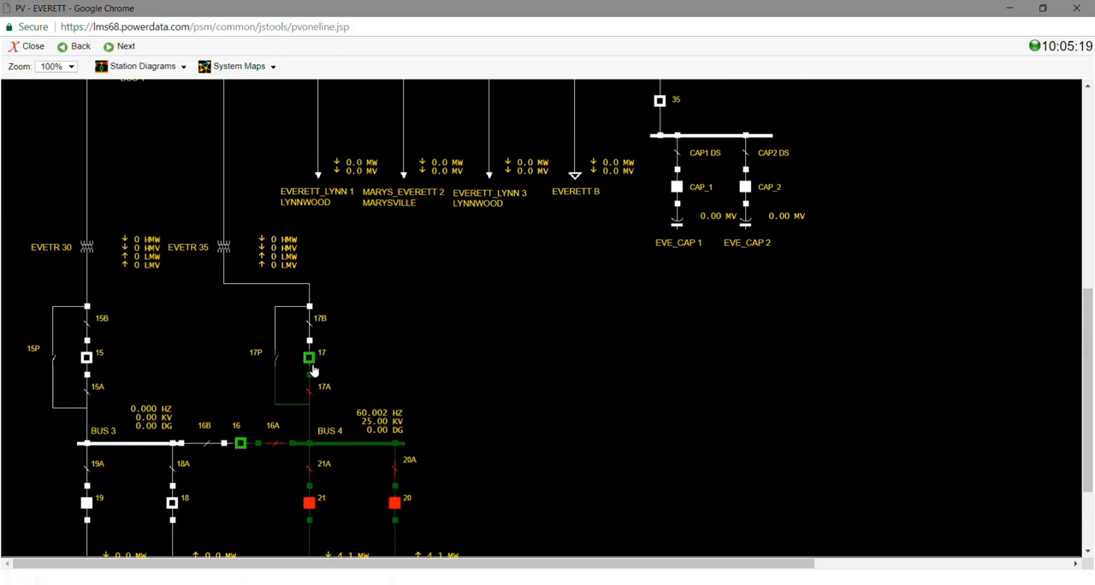
pyautogui.scroll(-2, 468, 405)
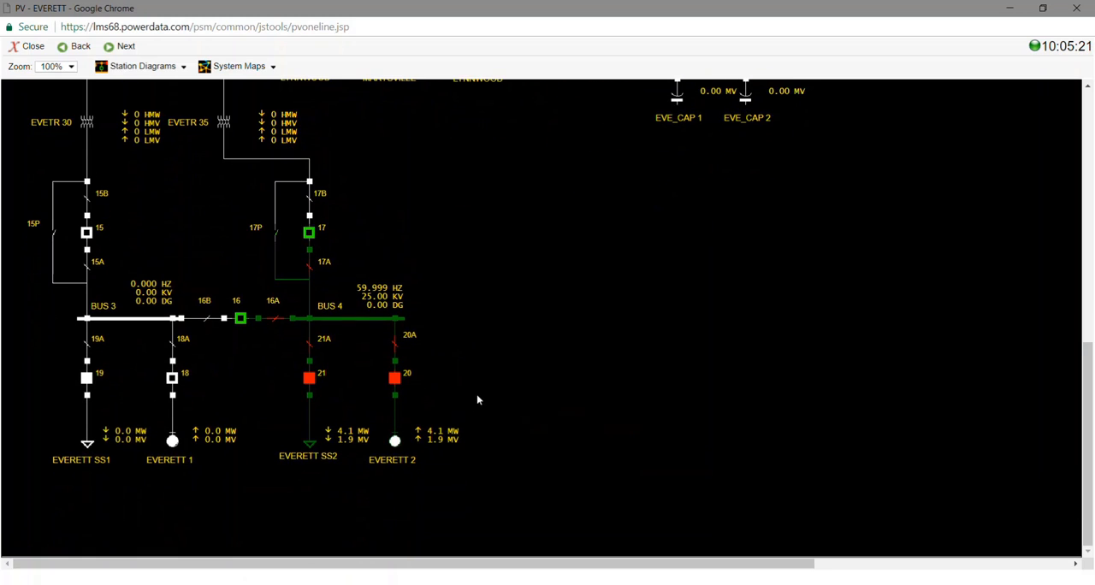
pyautogui.click(173, 442)
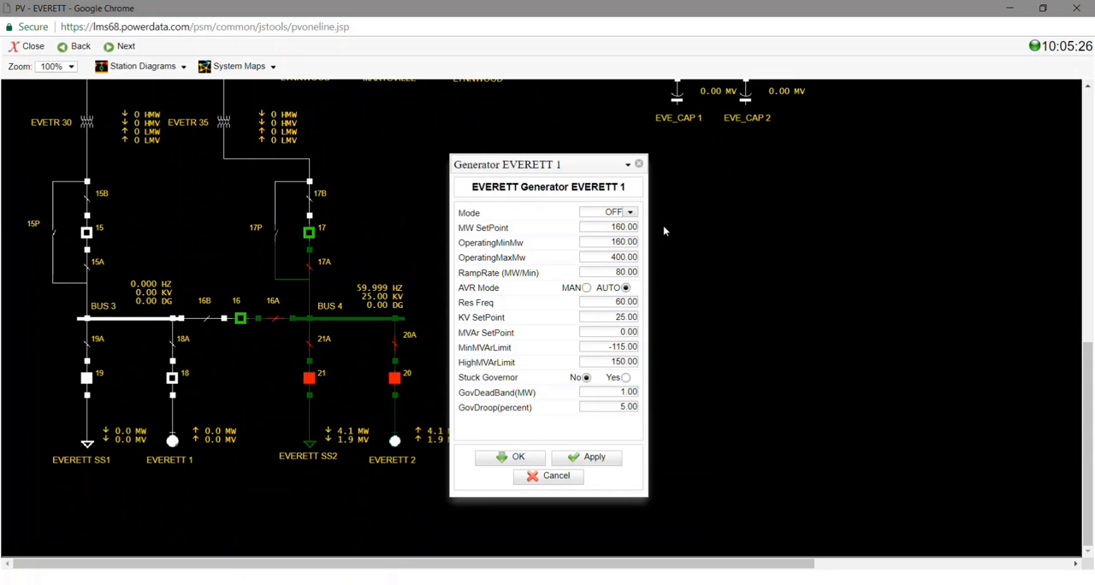
pyautogui.click(630, 212)
pyautogui.click(601, 230)
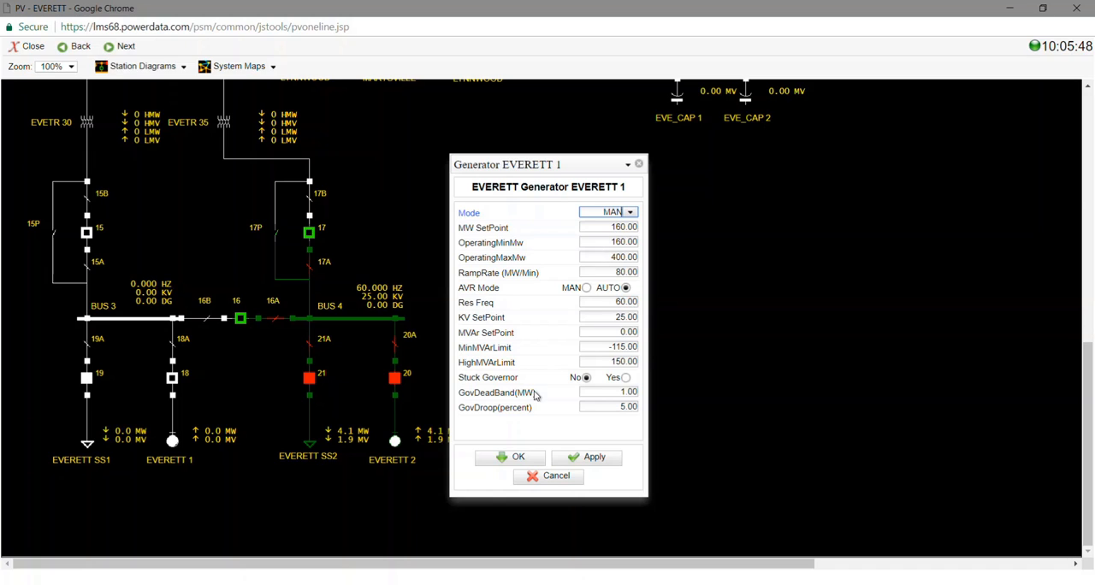
pyautogui.click(516, 457)
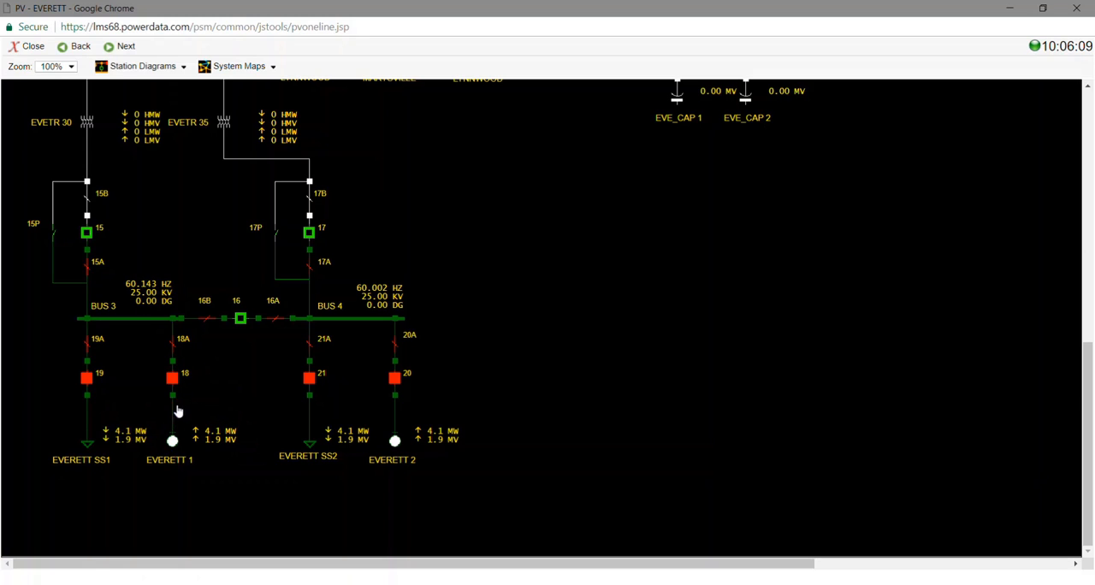
# Set generator EVERETT 1's OperatingMinMw to 0 and its MW SetPoint to 4
pyautogui.click(172, 441)
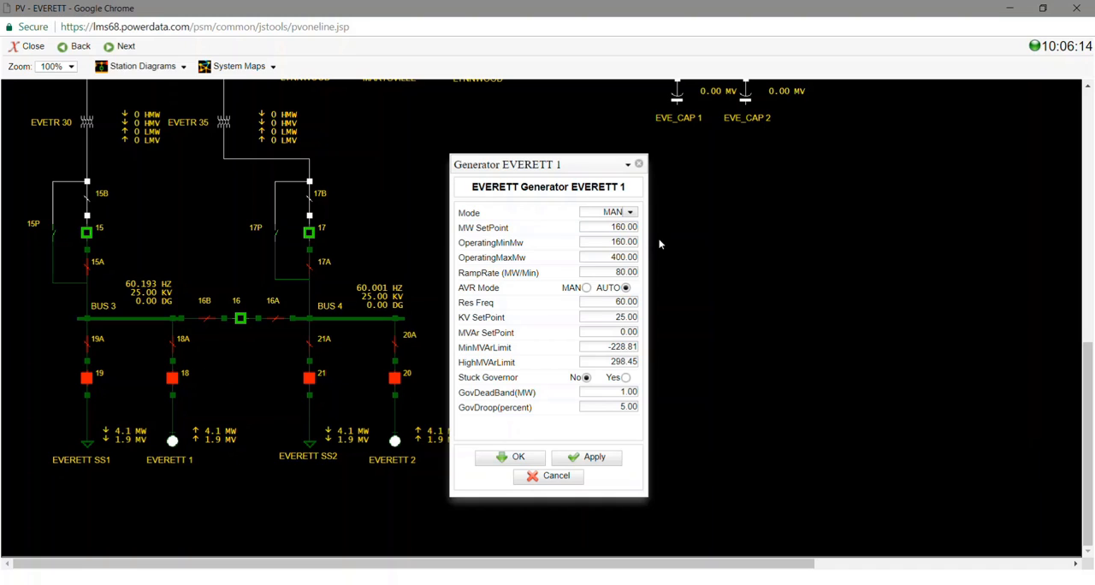
pyautogui.click(599, 243)
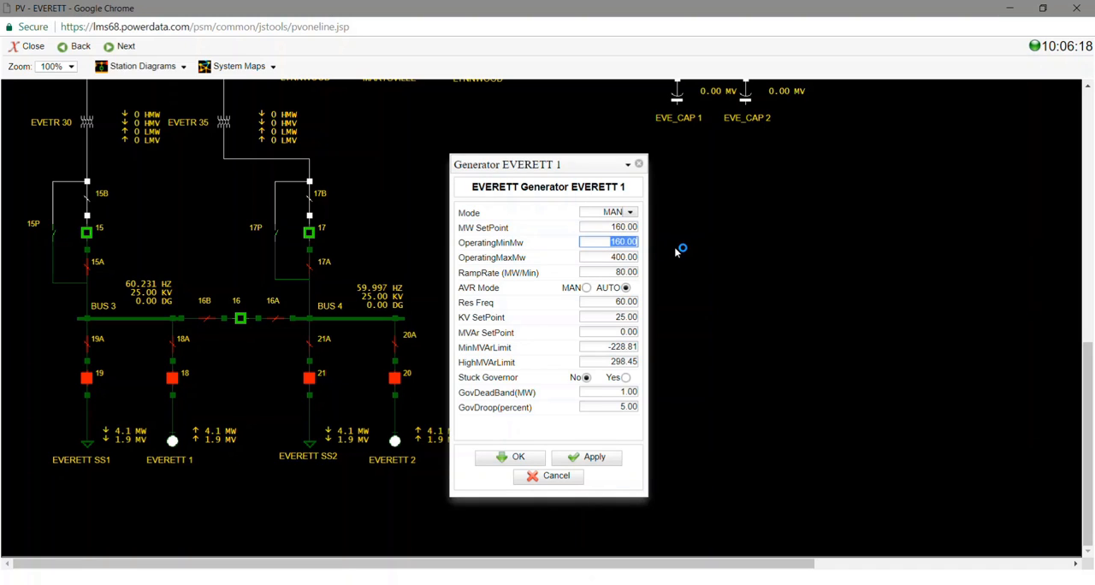
pyautogui.write('0')
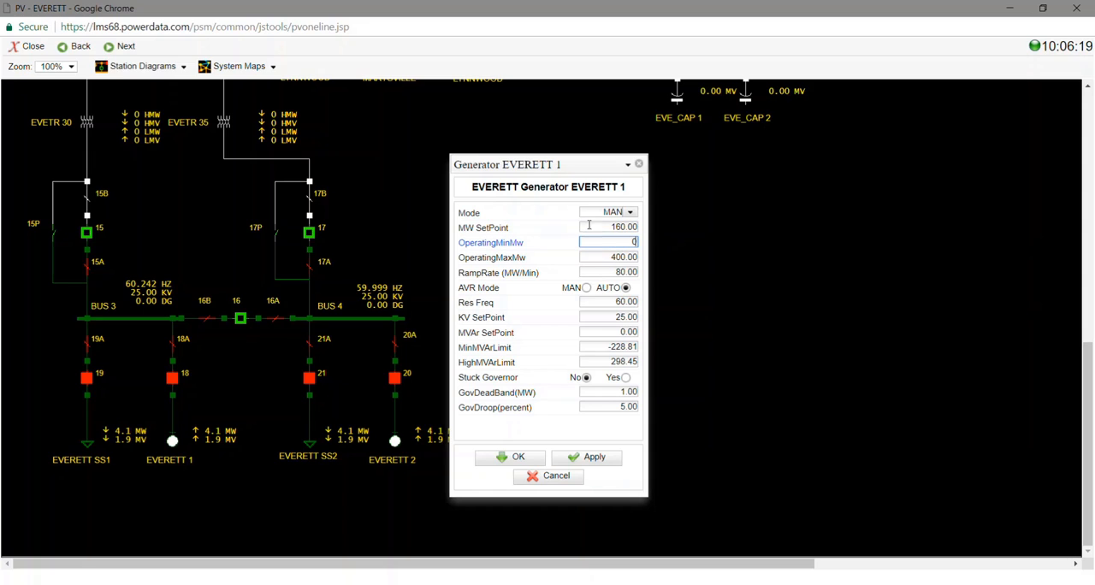
pyautogui.click(602, 226)
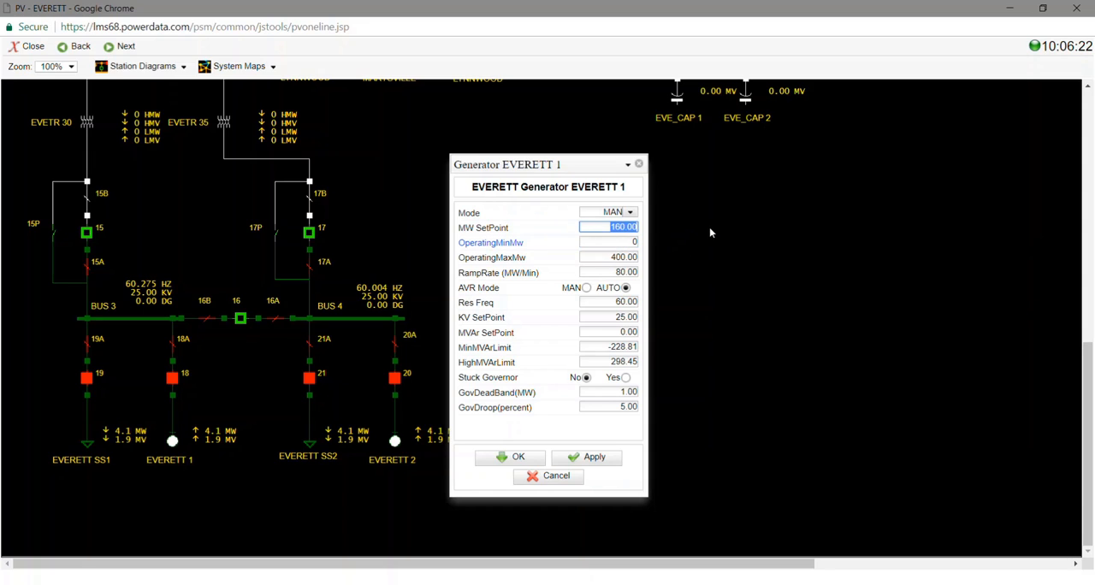
pyautogui.write('4')
pyautogui.click(506, 457)
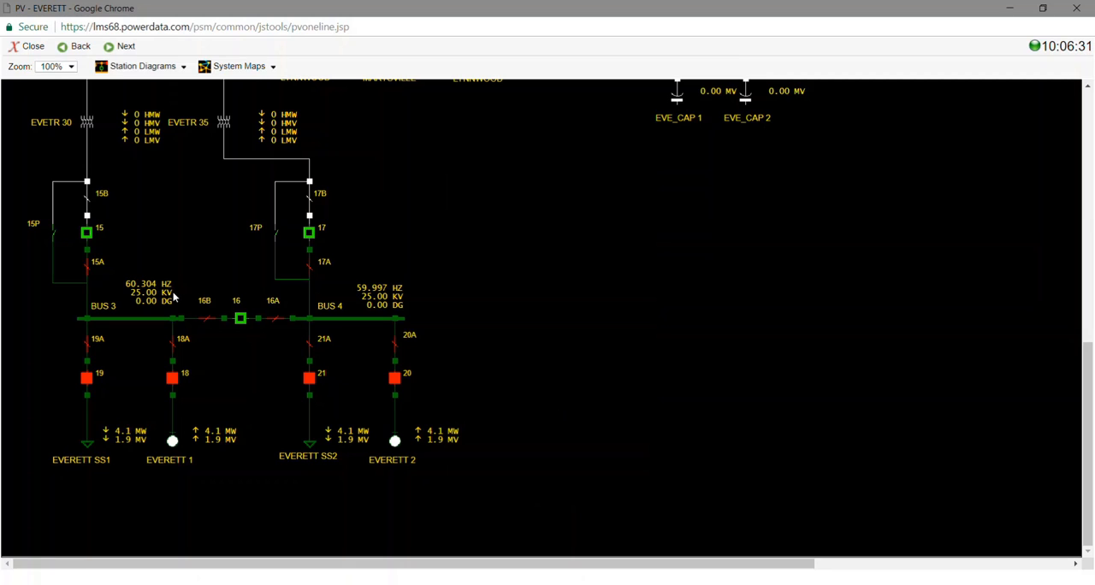
# Open the synchroscope for breaker 16 between BUS 3 and BUS 4
pyautogui.click(241, 320)
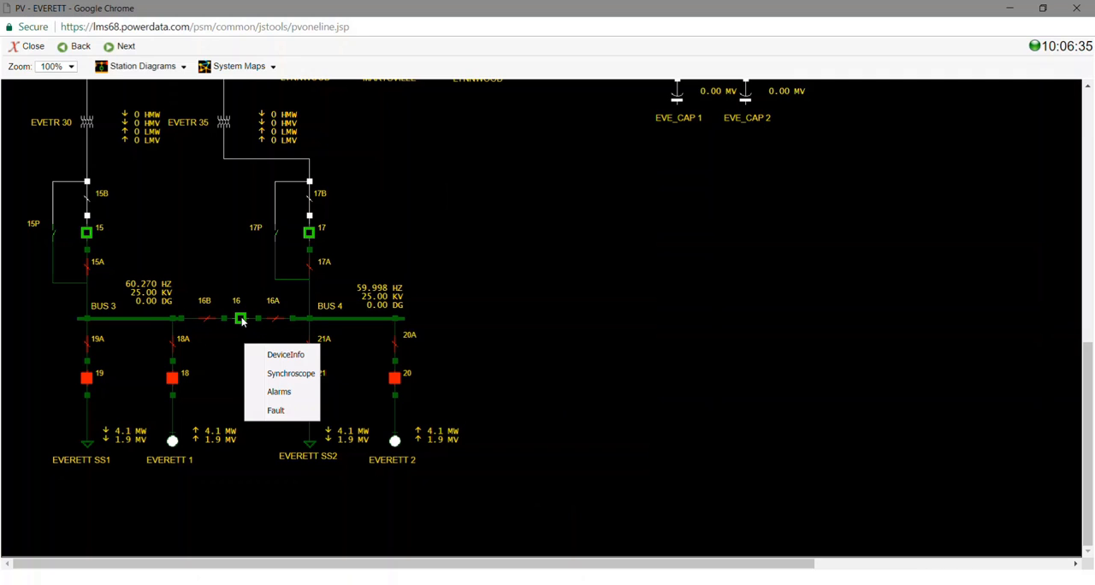
pyautogui.click(291, 374)
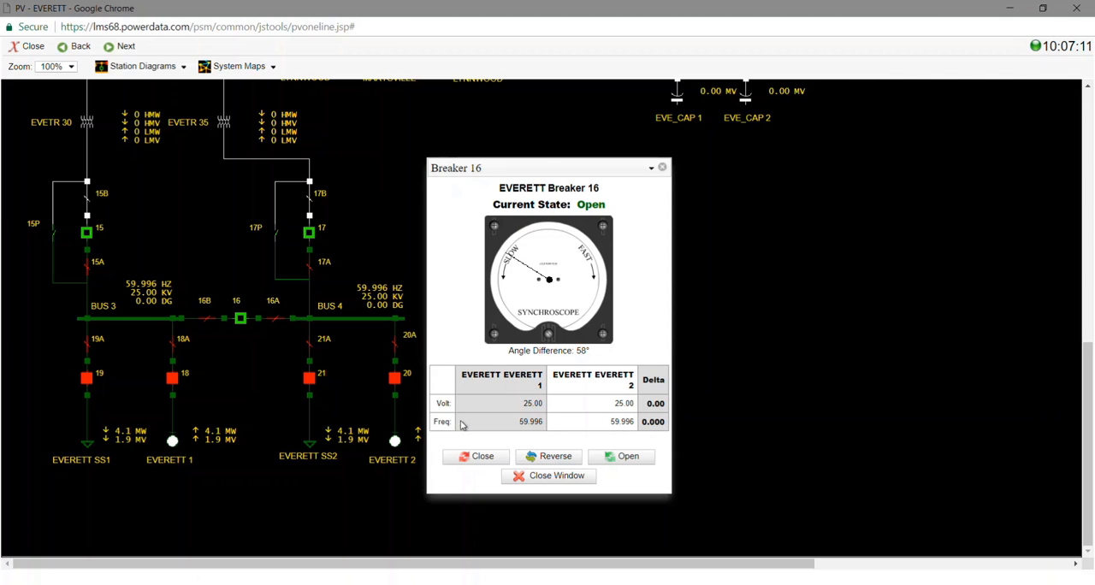
# Set generator EVERETT 1's MW SetPoint to 4.1
pyautogui.click(172, 442)
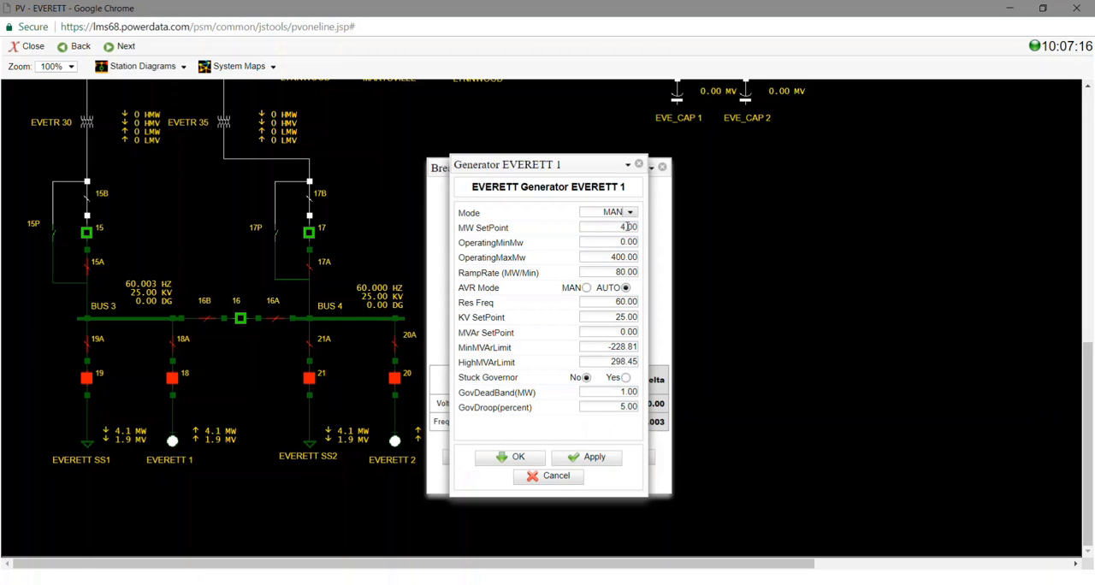
pyautogui.click(630, 227)
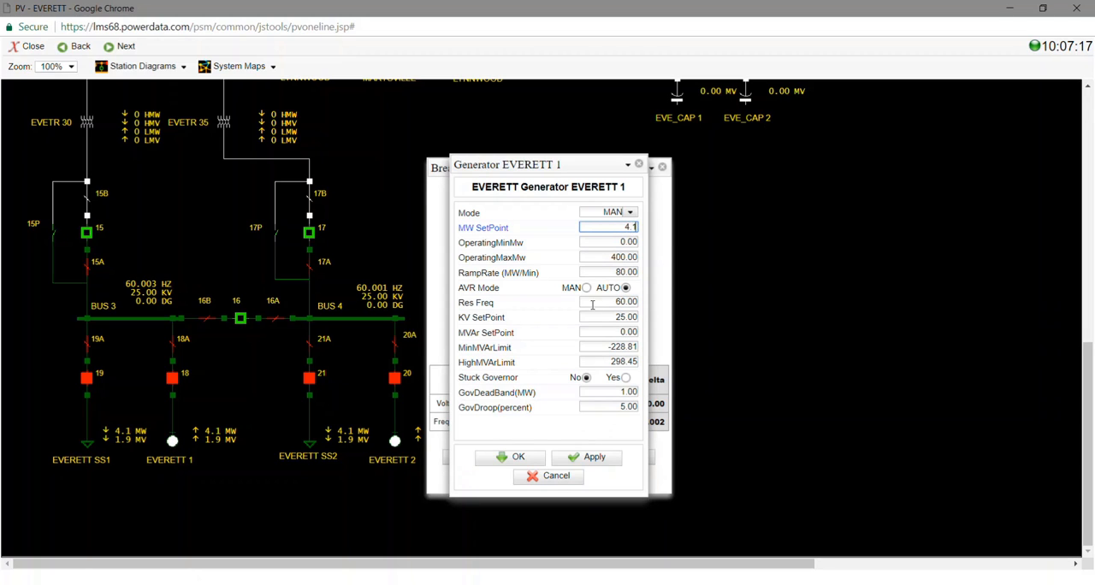
pyautogui.click(521, 459)
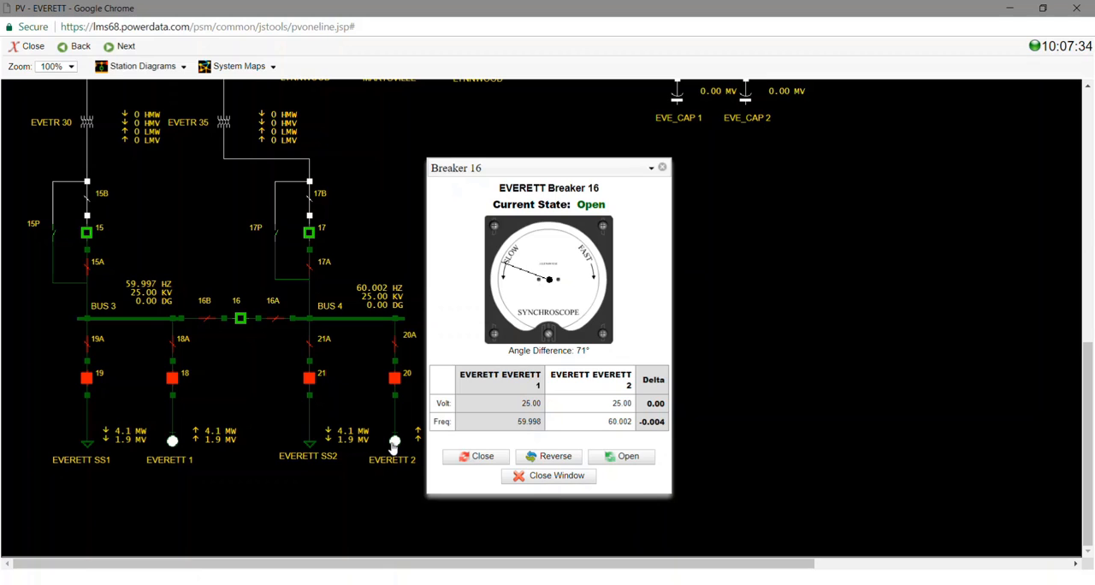
# Set generator EVERETT 2's Res Freq to 60.01
pyautogui.click(394, 444)
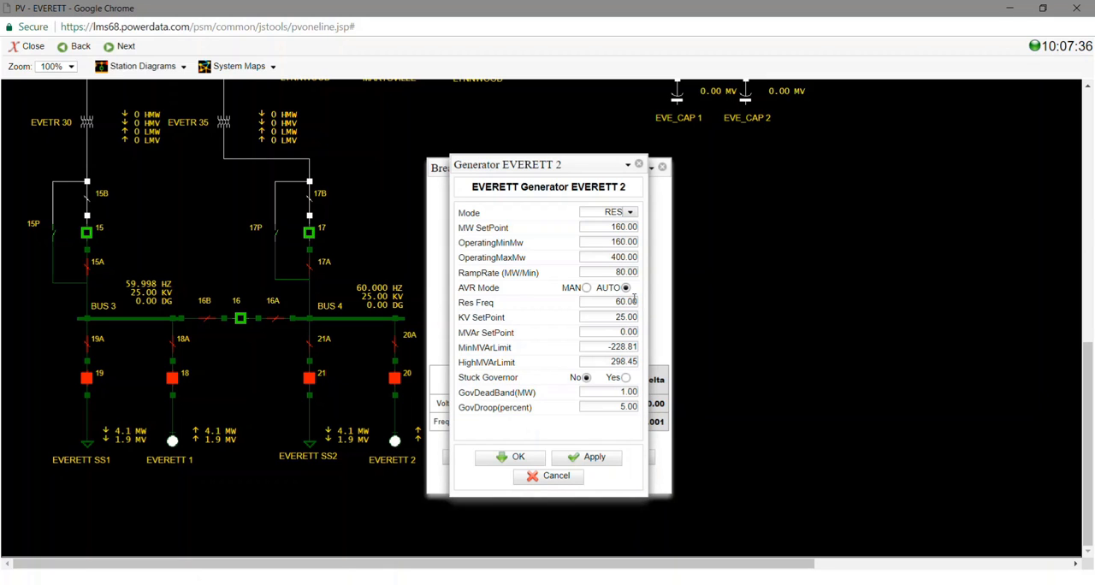
pyautogui.click(635, 302)
pyautogui.press('BackSpace')
pyautogui.write('1')
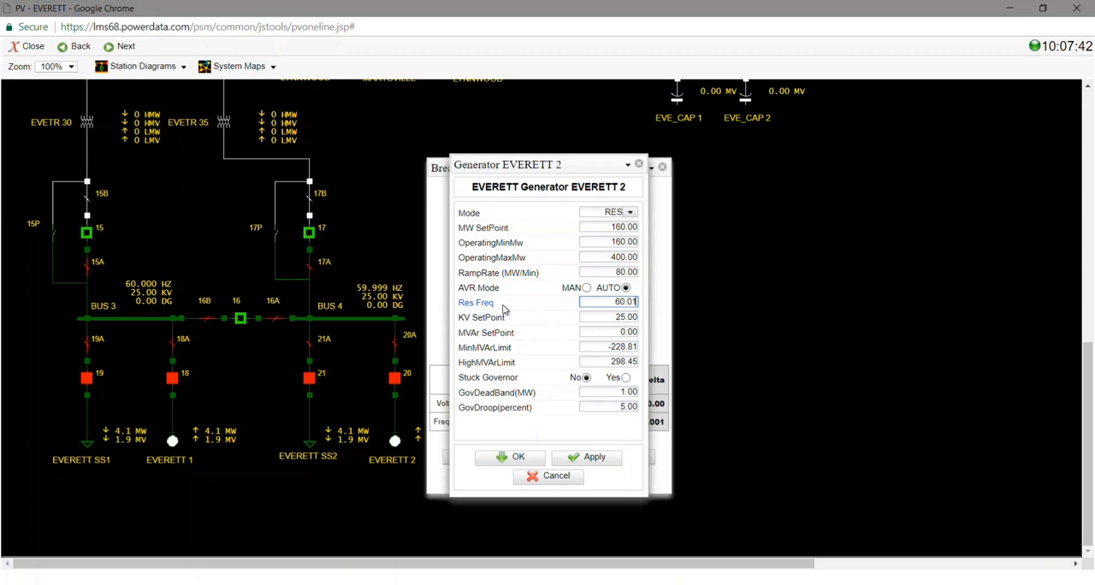
pyautogui.click(575, 460)
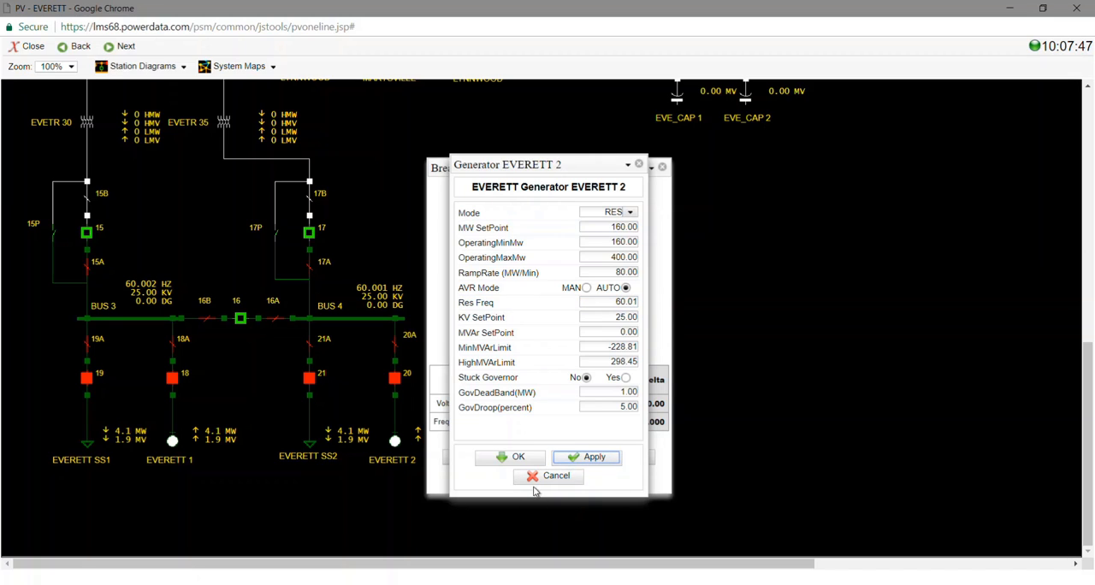
pyautogui.click(517, 459)
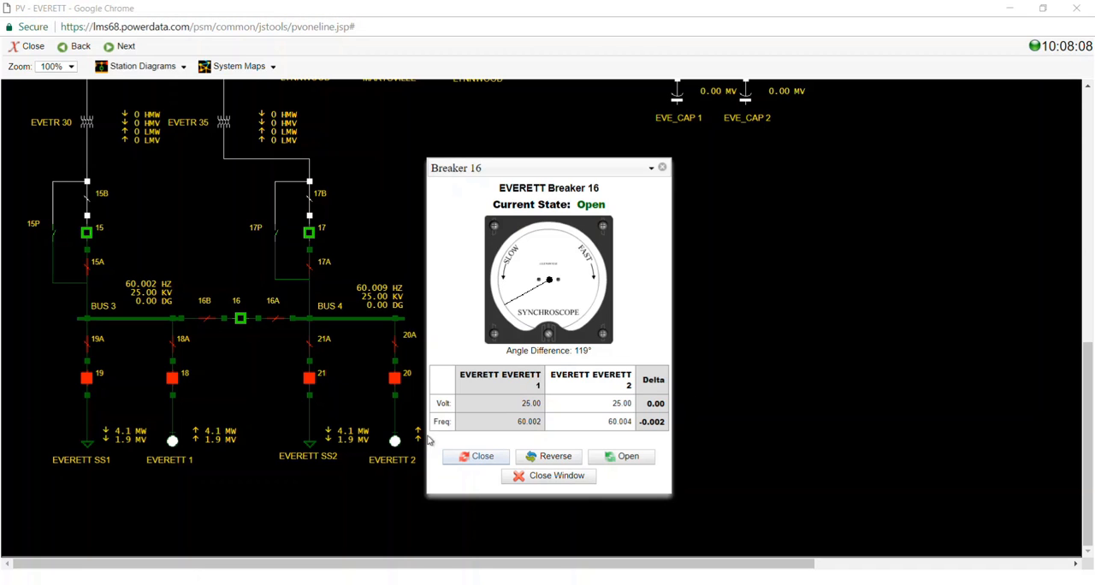
# Set generator EVERETT 2's Res Freq to 60.02
pyautogui.click(395, 441)
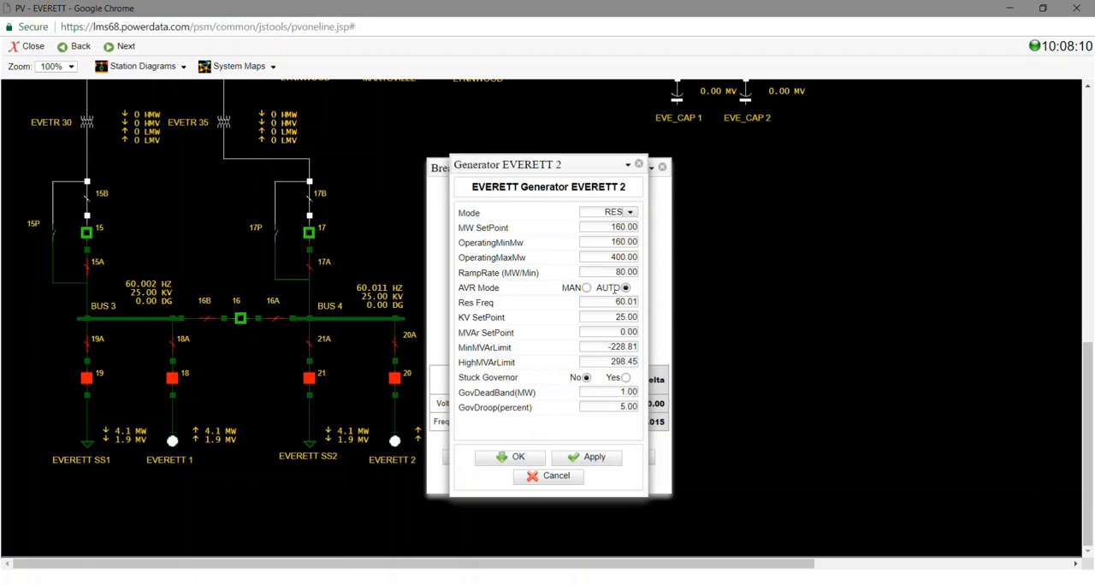
pyautogui.moveTo(634, 302); pyautogui.dragTo(667, 306)
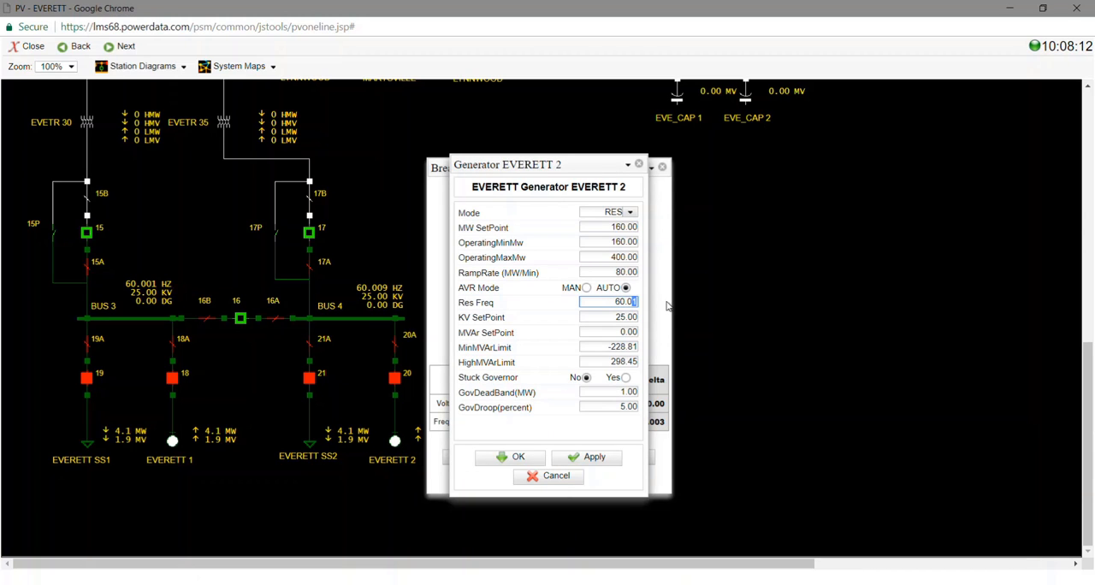
pyautogui.write('2')
pyautogui.click(593, 462)
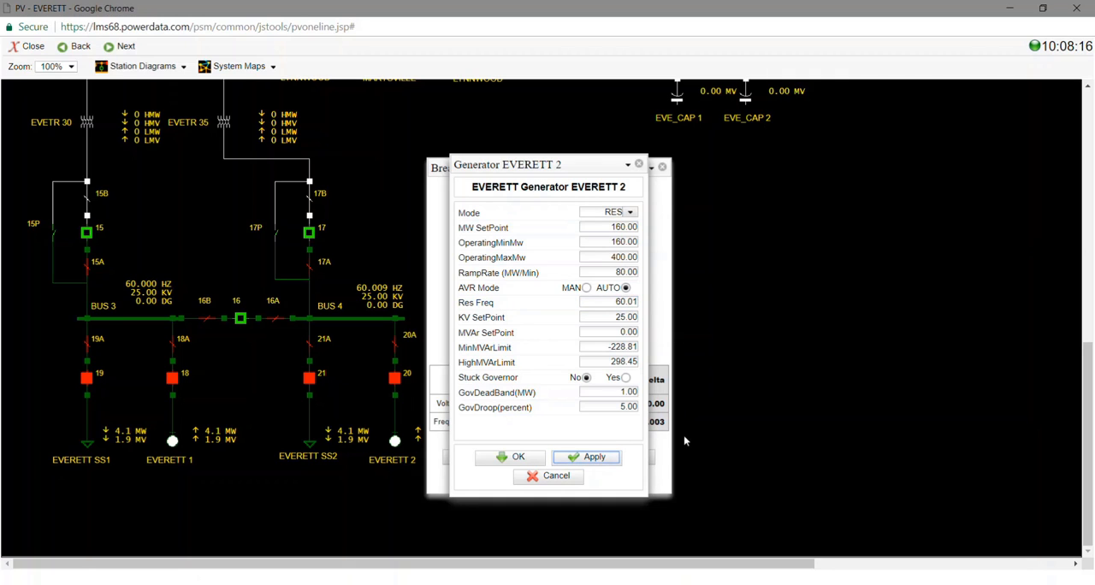
pyautogui.click(497, 461)
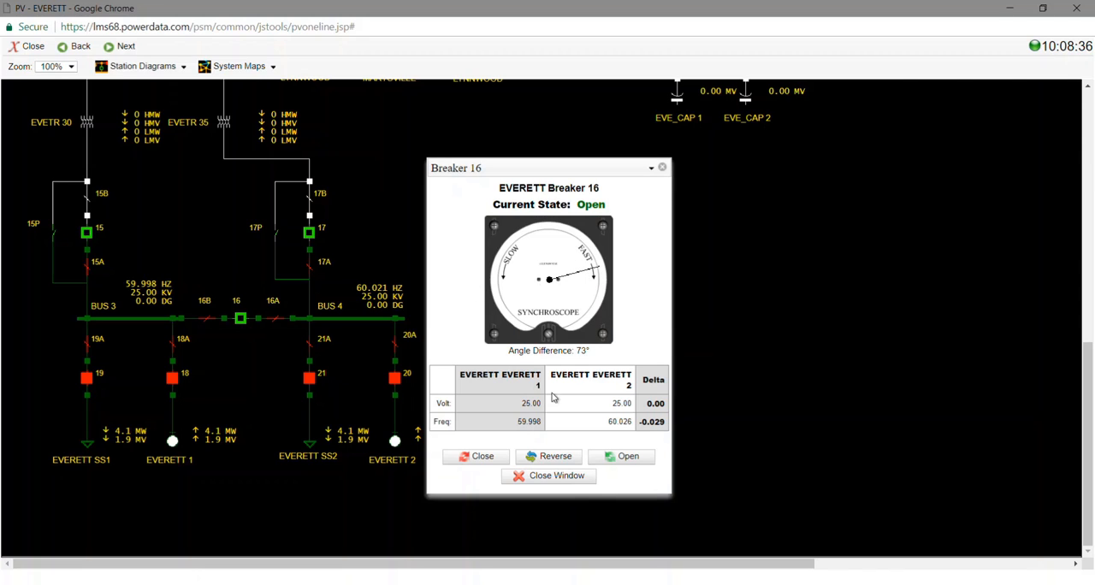
# Reverse the synchroscope of breaker 16, close the breaker near zero angle difference, and dismiss its window
pyautogui.click(554, 460)
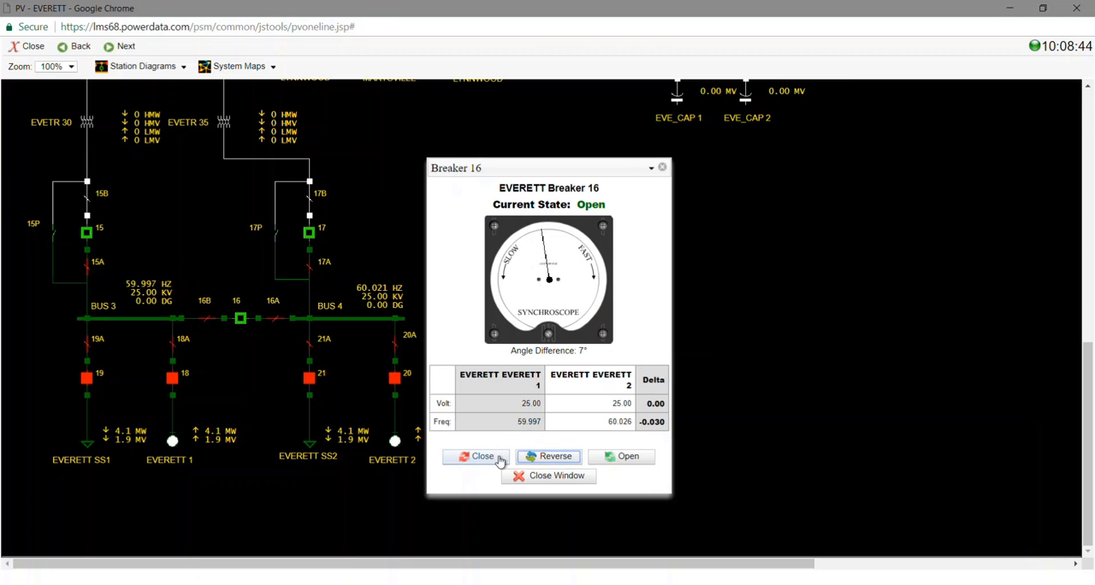
pyautogui.click(500, 460)
pyautogui.click(501, 461)
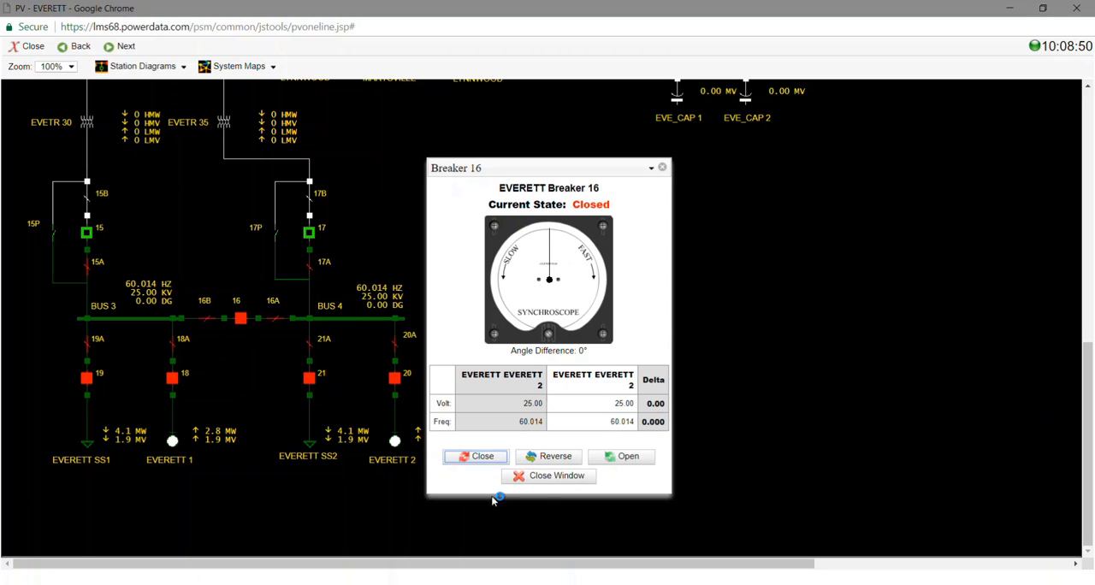
pyautogui.click(571, 479)
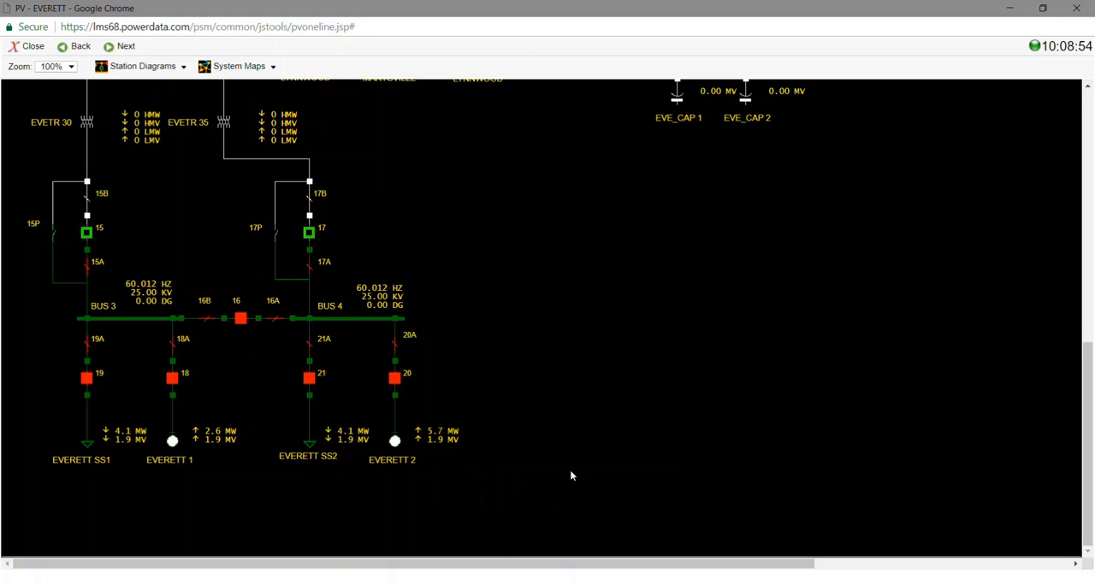